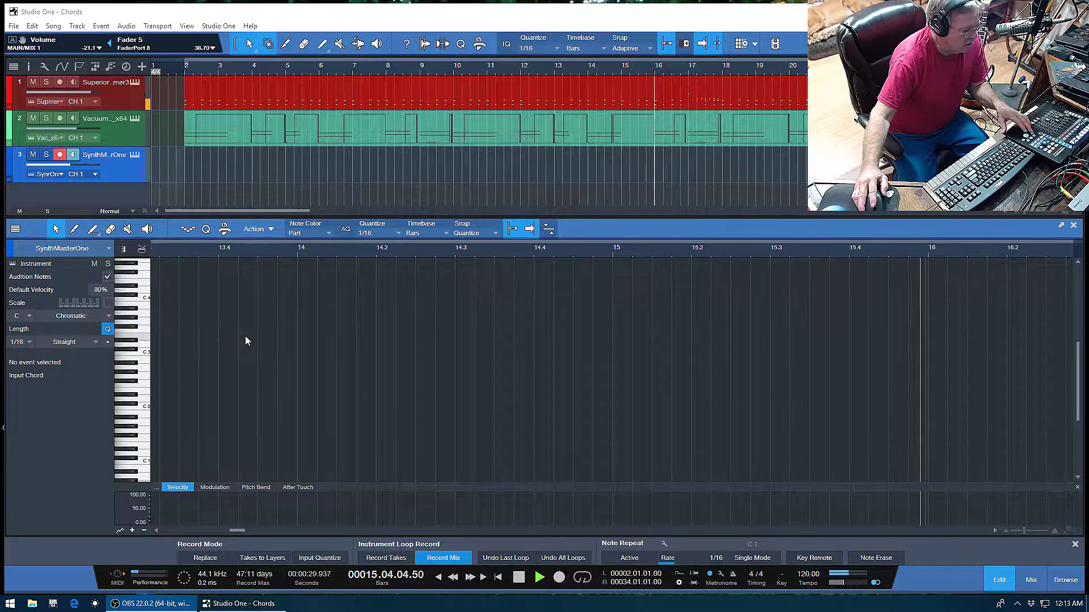
# From the song start, record the SynthMaster One part on track 3 to about bar 22.
pyautogui.press(',')
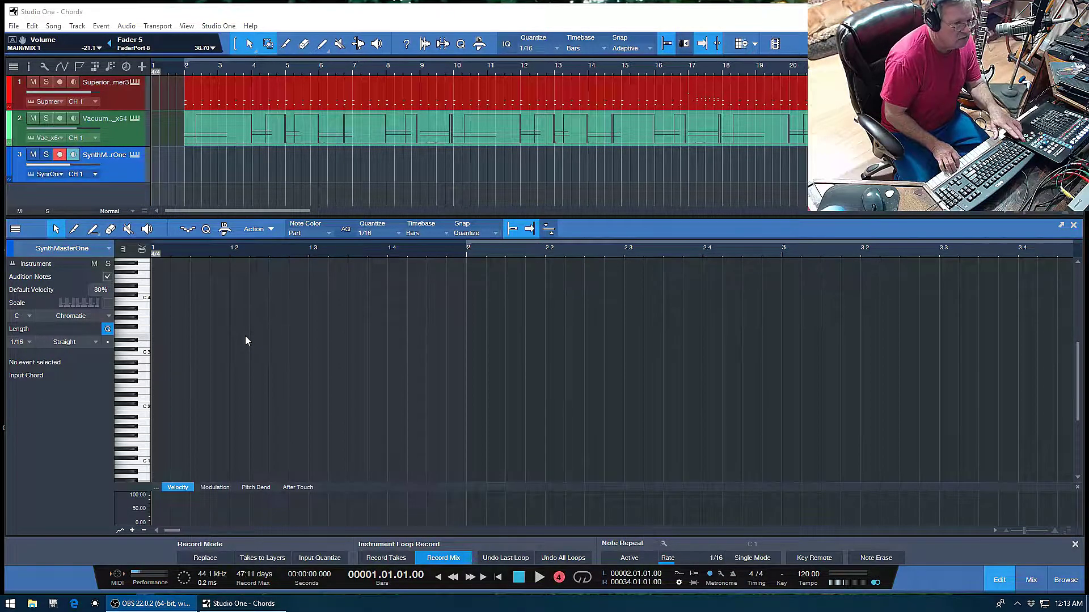
pyautogui.press('KP_Multiply')
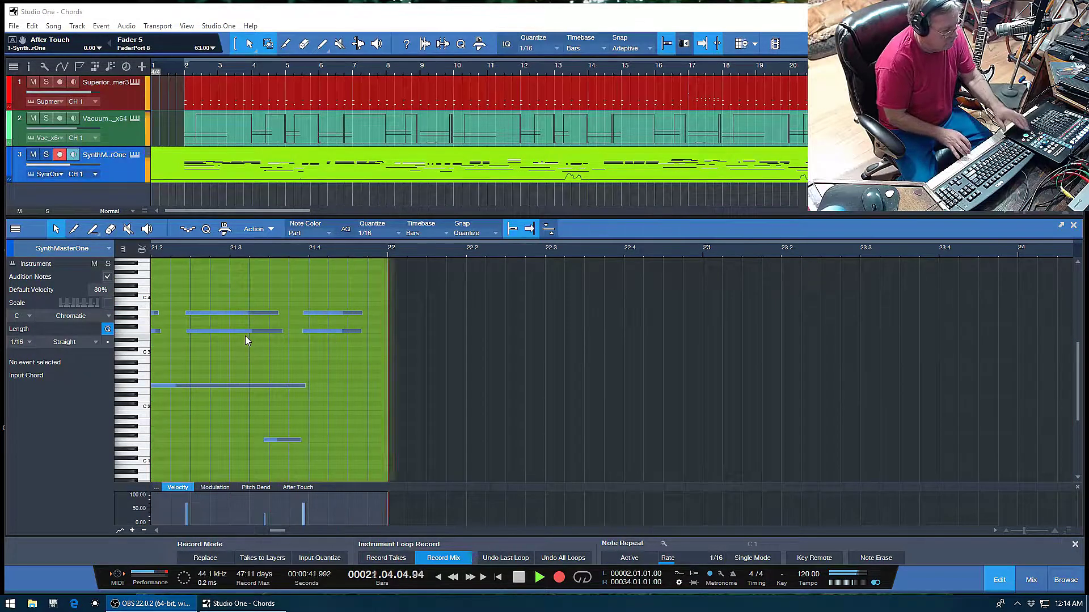
pyautogui.press('space')
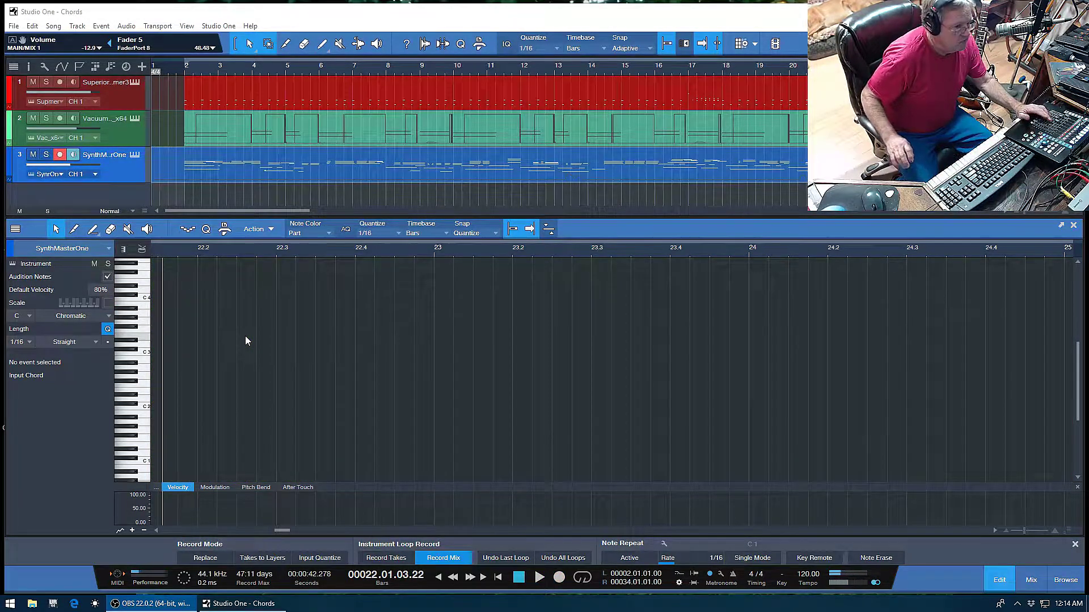
pyautogui.press(',')
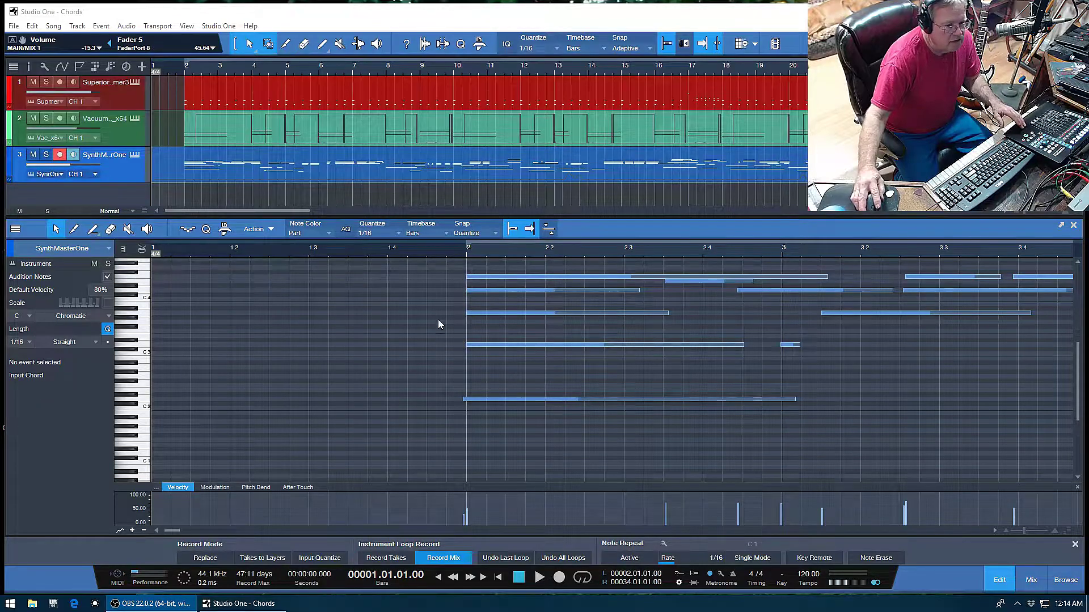
pyautogui.press('space')
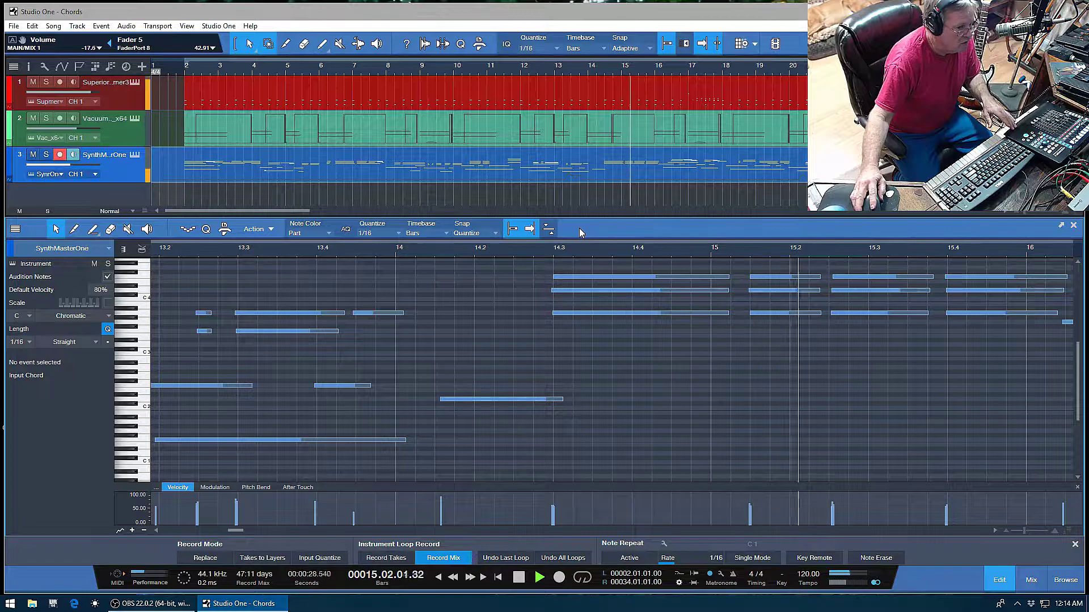
pyautogui.press('space')
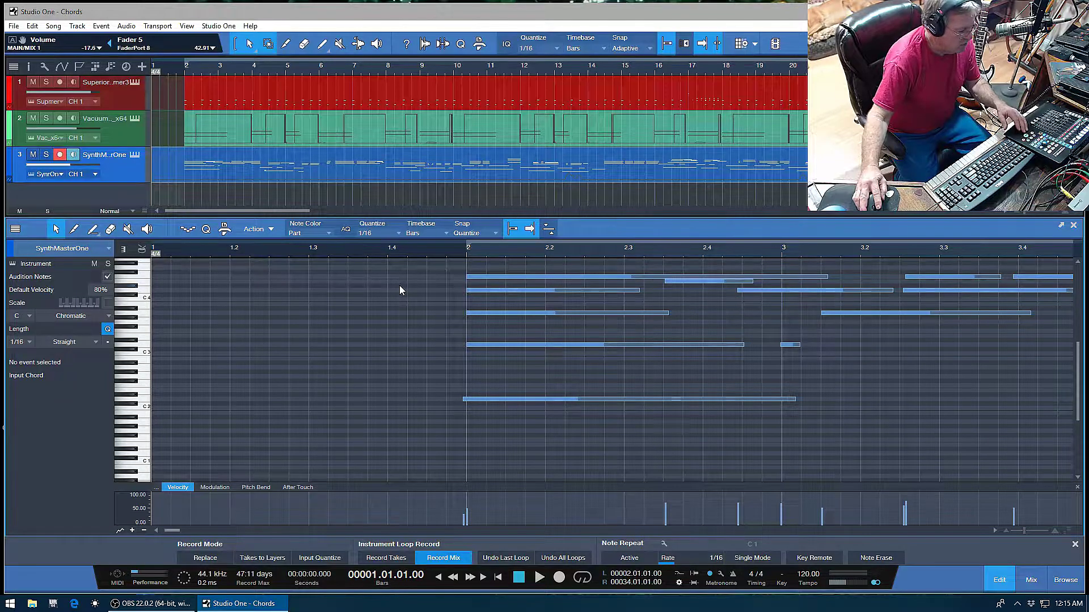
# During playback, lengthen the G3 note near bar 16 to start earlier, then stop.
pyautogui.press('space')
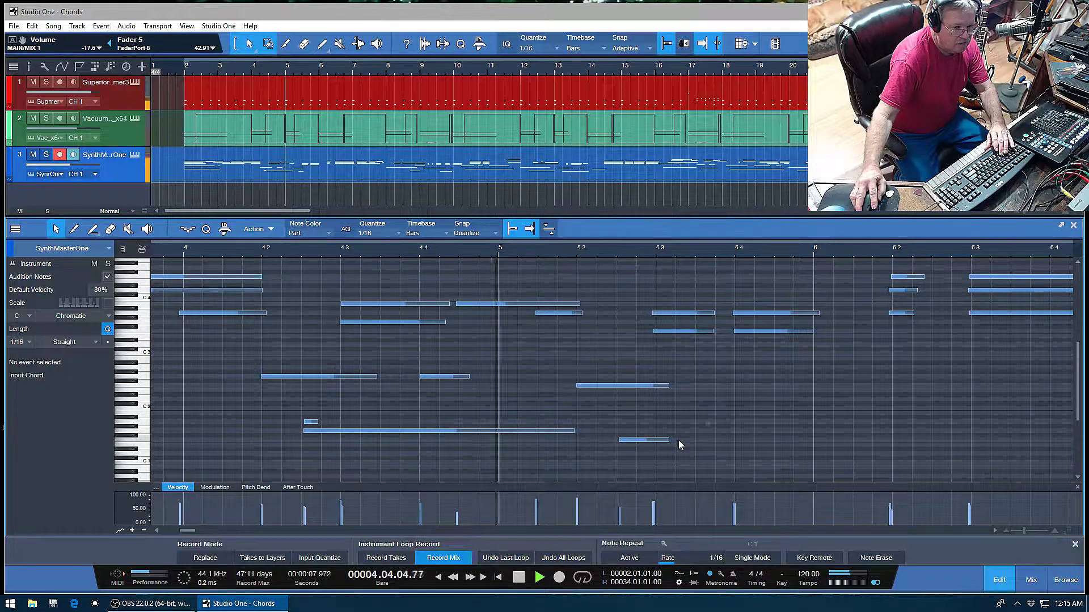
pyautogui.click(902, 315)
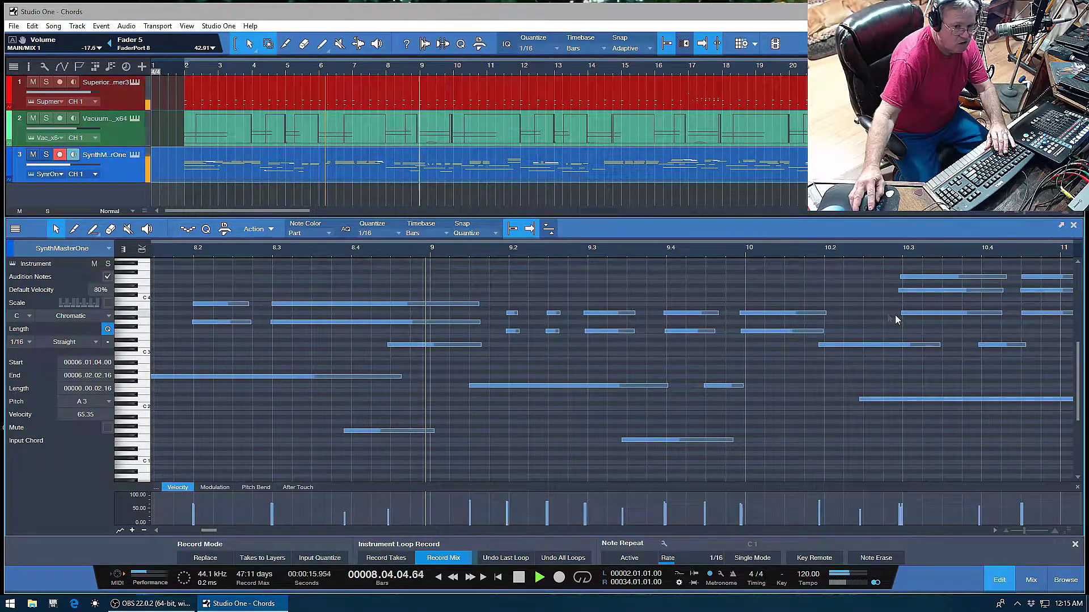
pyautogui.click(902, 315)
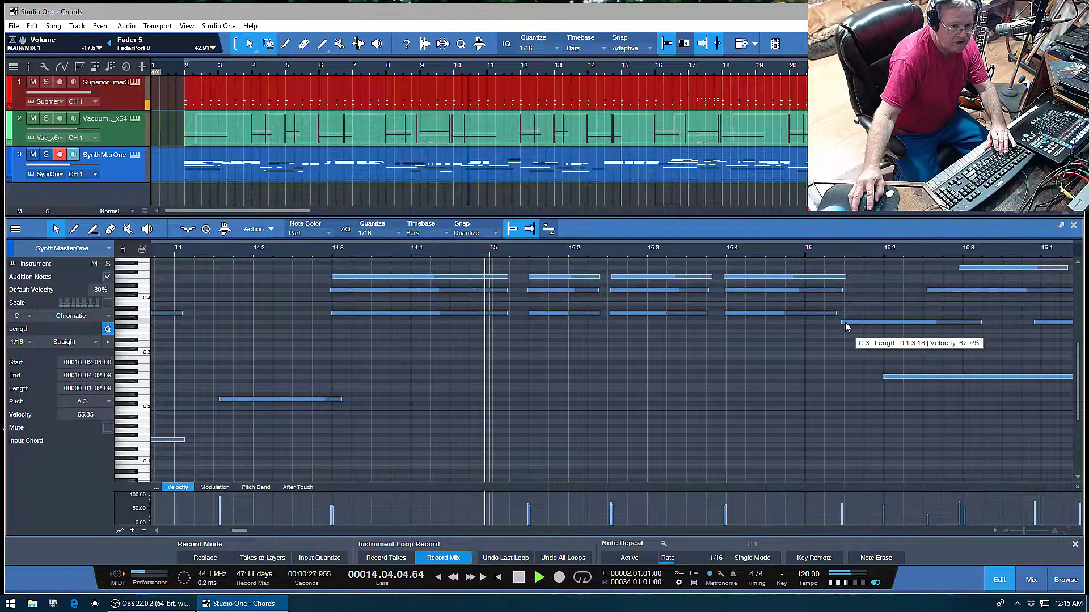
pyautogui.moveTo(843, 322); pyautogui.dragTo(826, 324)
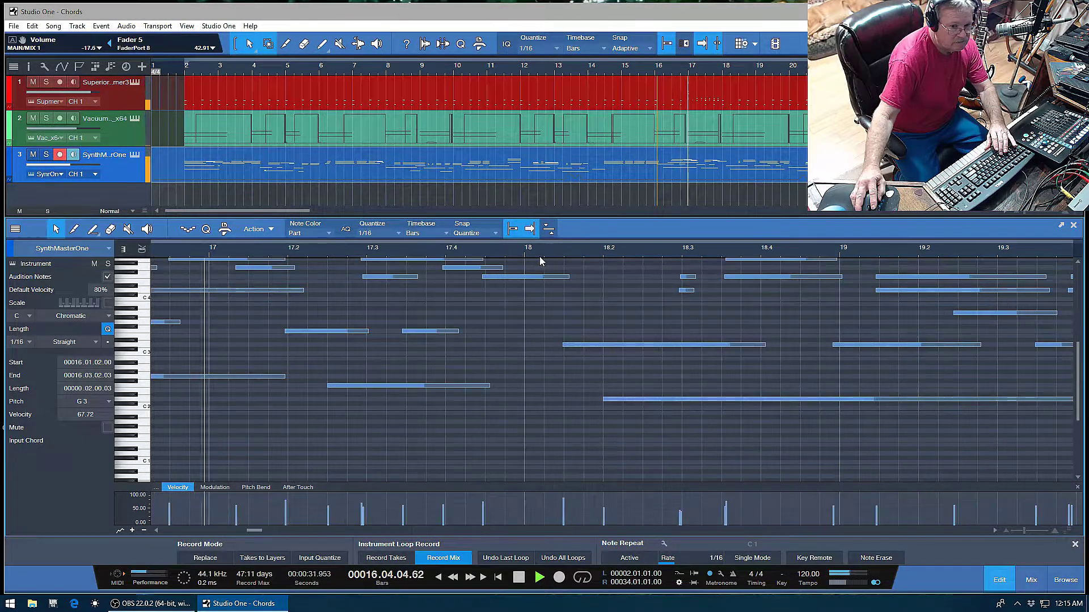
pyautogui.press('space')
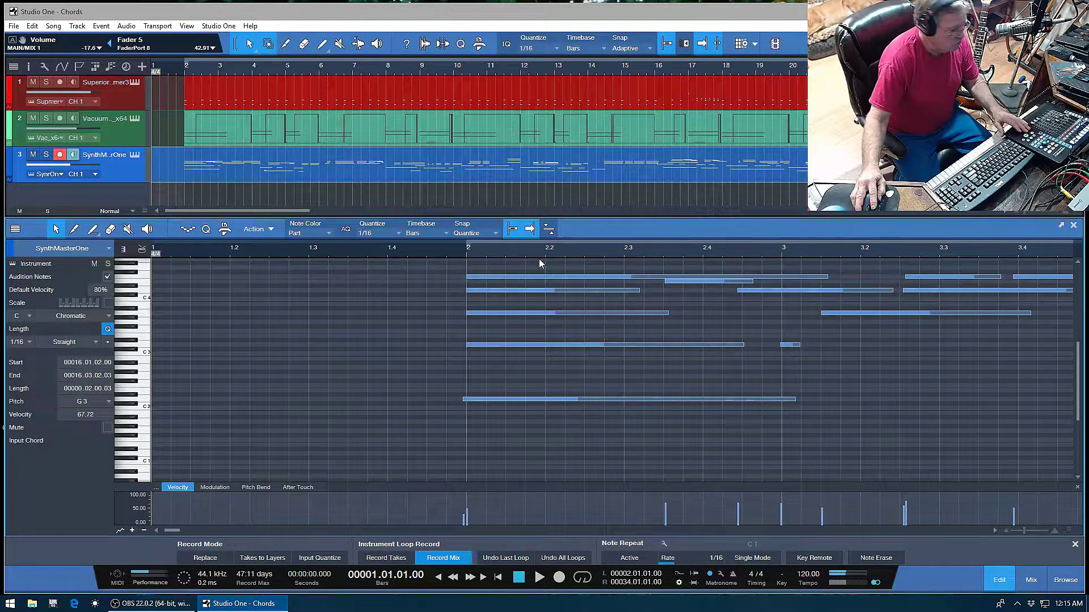
# During playback, trim the start of the A3 note at bar 10.3.
pyautogui.press('space')
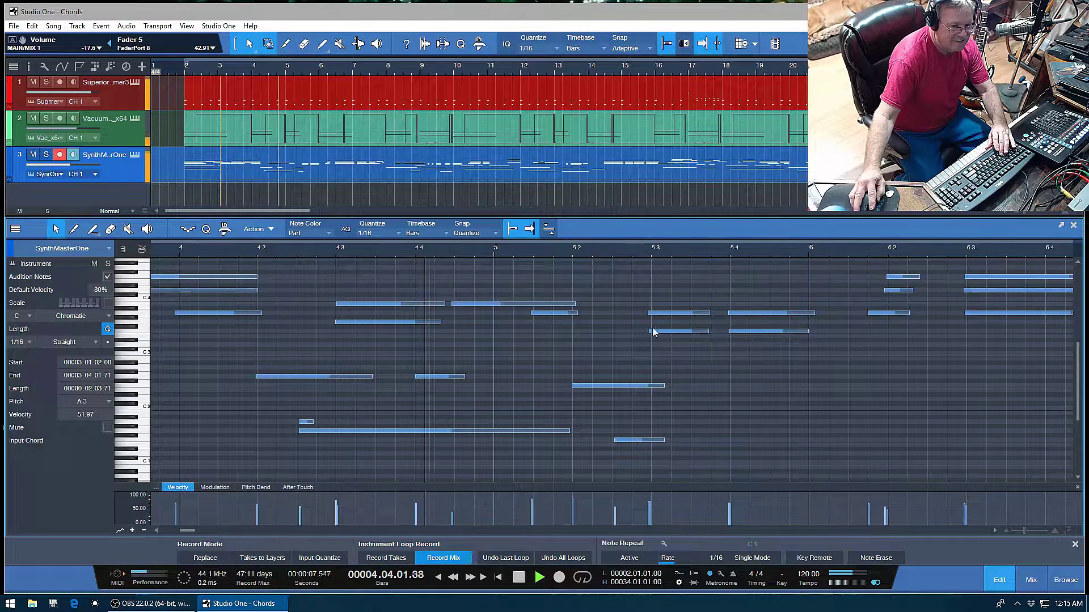
pyautogui.click(672, 315)
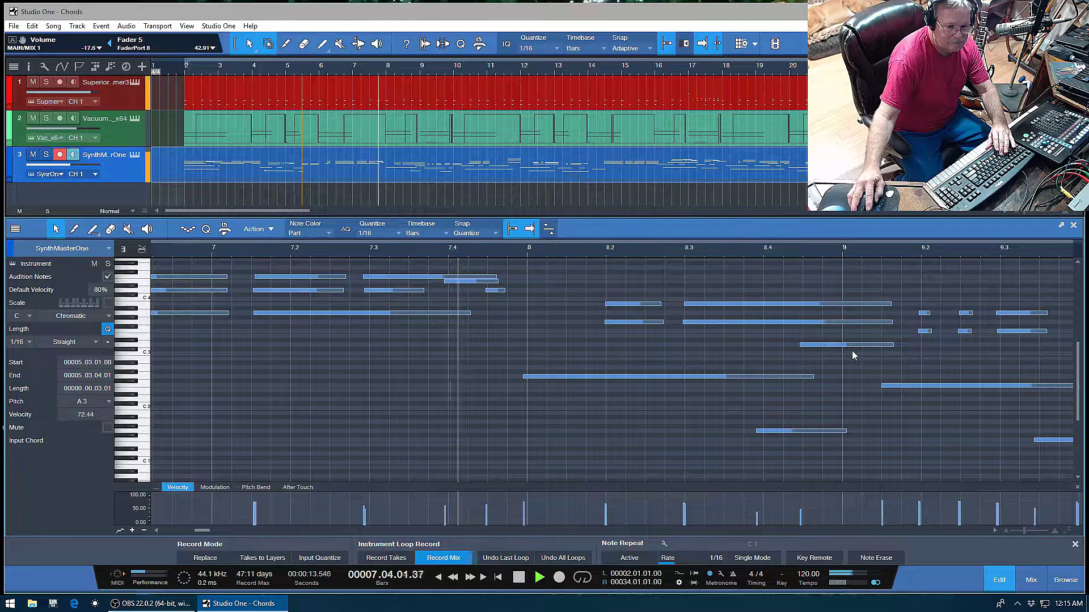
pyautogui.click(925, 331)
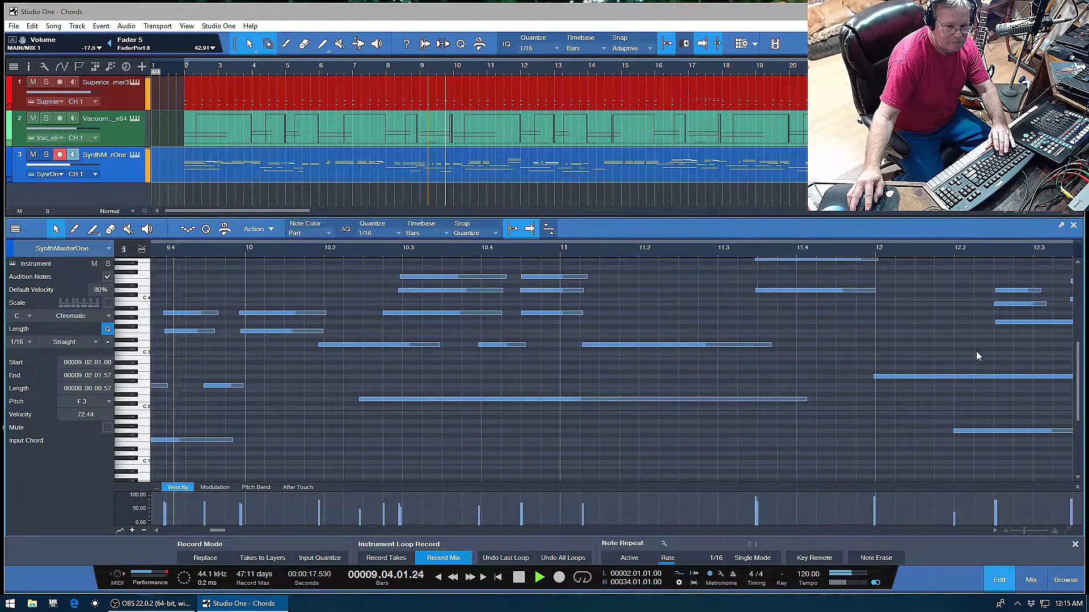
pyautogui.moveTo(384, 314); pyautogui.dragTo(408, 316)
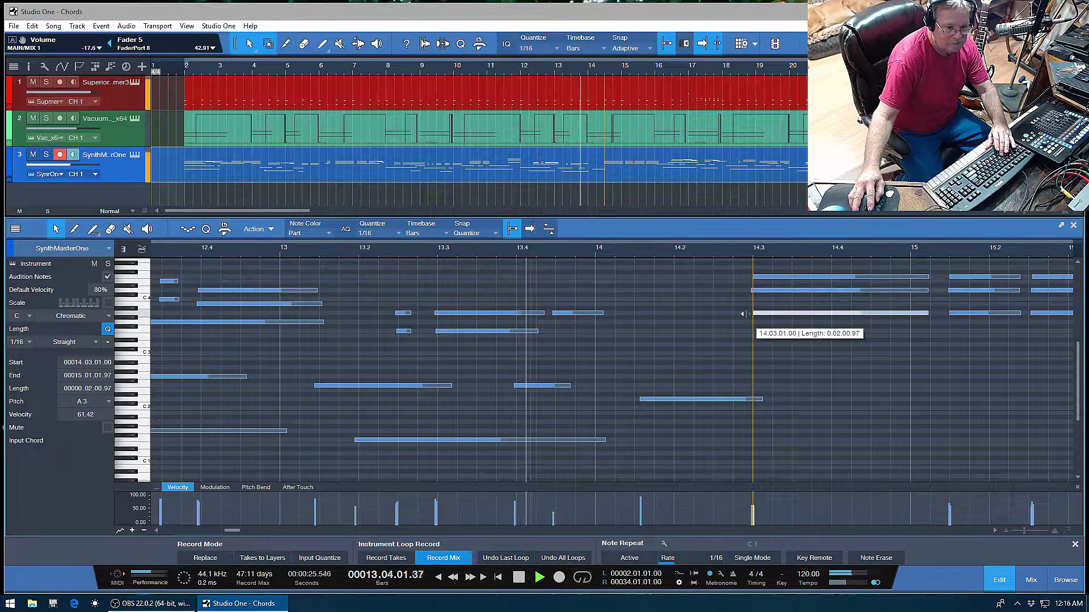
# Move the bar 14.3 A3 note earlier to 14.2.4 and return to the song start.
pyautogui.moveTo(744, 315); pyautogui.dragTo(734, 315)
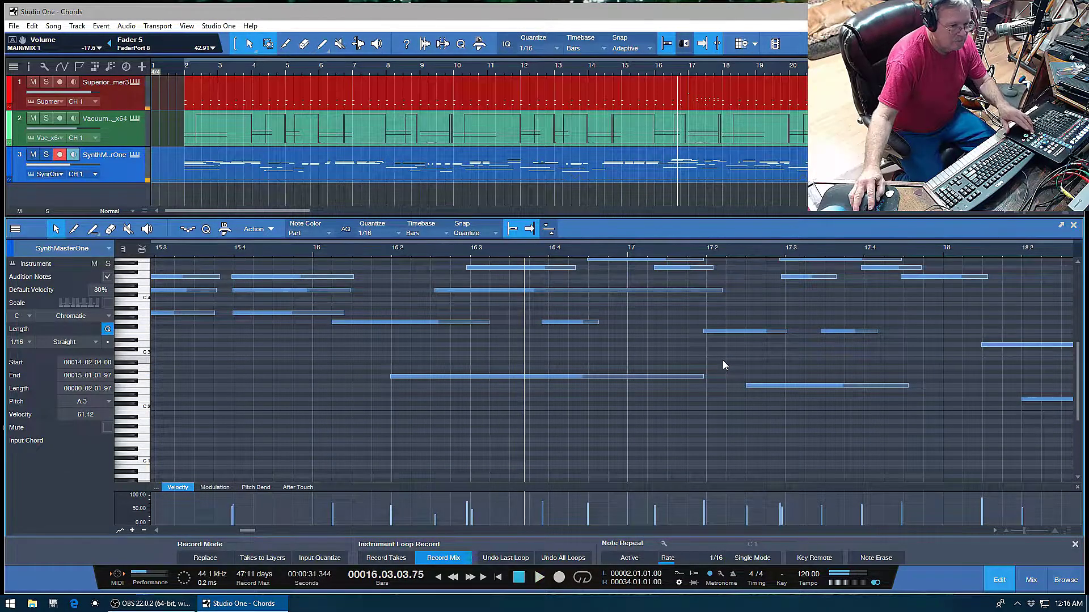
pyautogui.press(',')
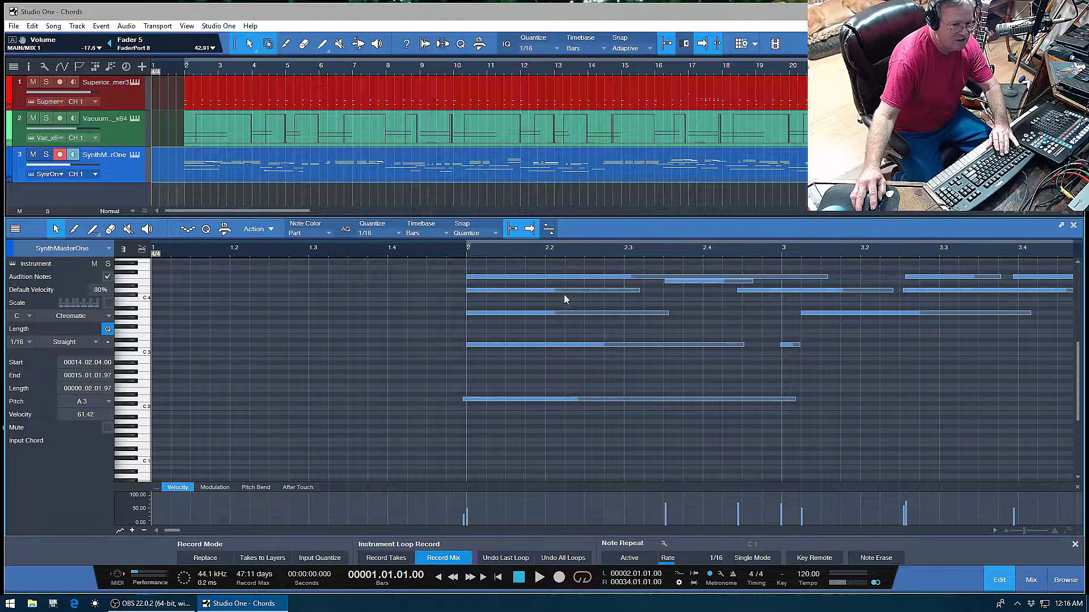
pyautogui.moveTo(467, 290)
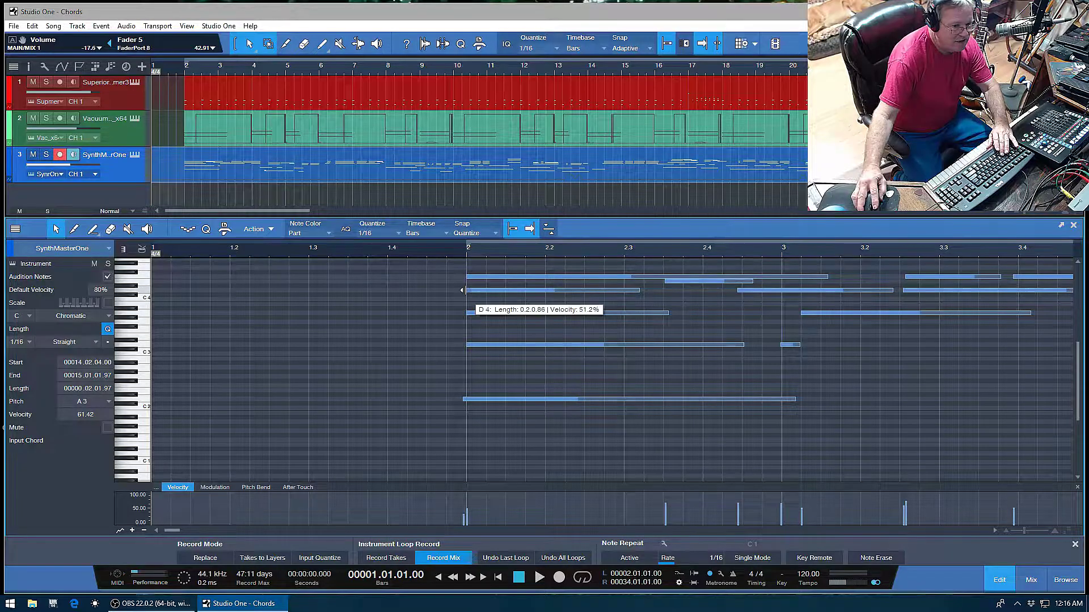
pyautogui.click(467, 290)
# Make the bar 2 D4 note start at 1.4.4, then play the part to about bar 5.
pyautogui.moveTo(453, 291); pyautogui.dragTo(448, 292)
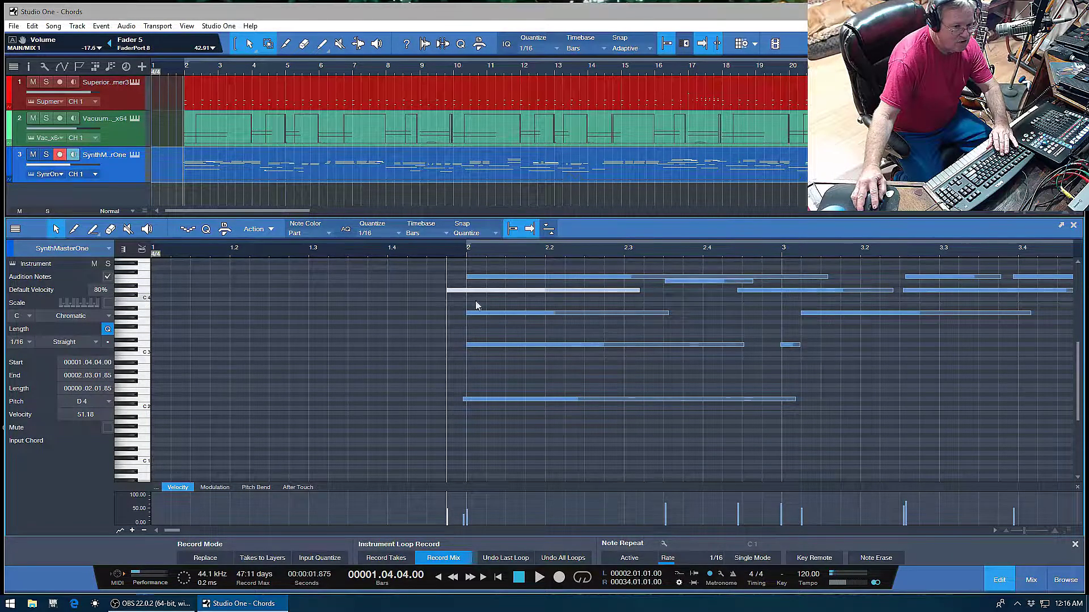
pyautogui.press('space')
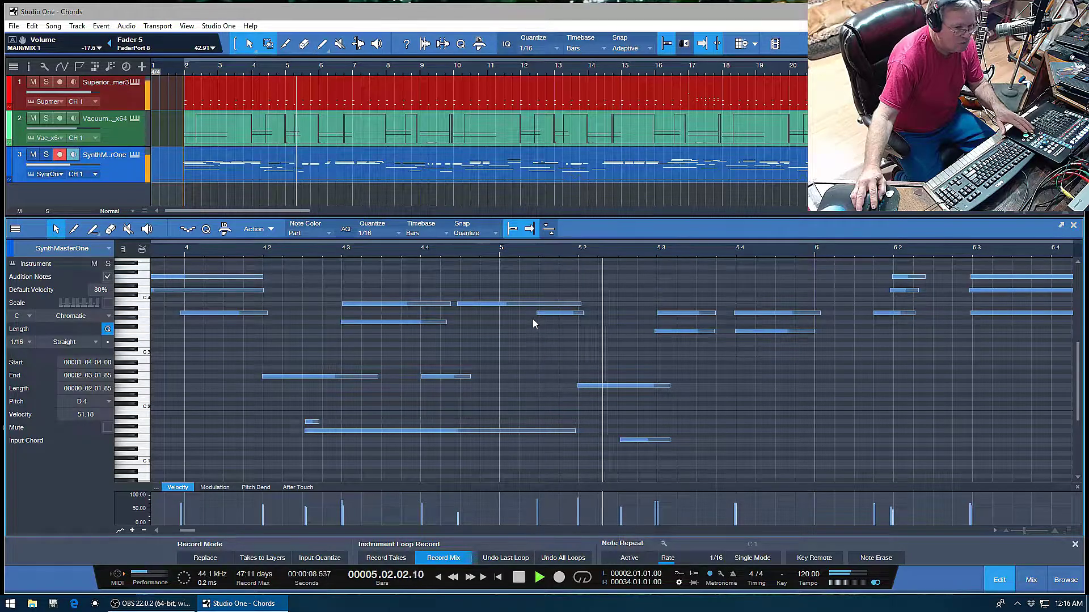
pyautogui.press('space')
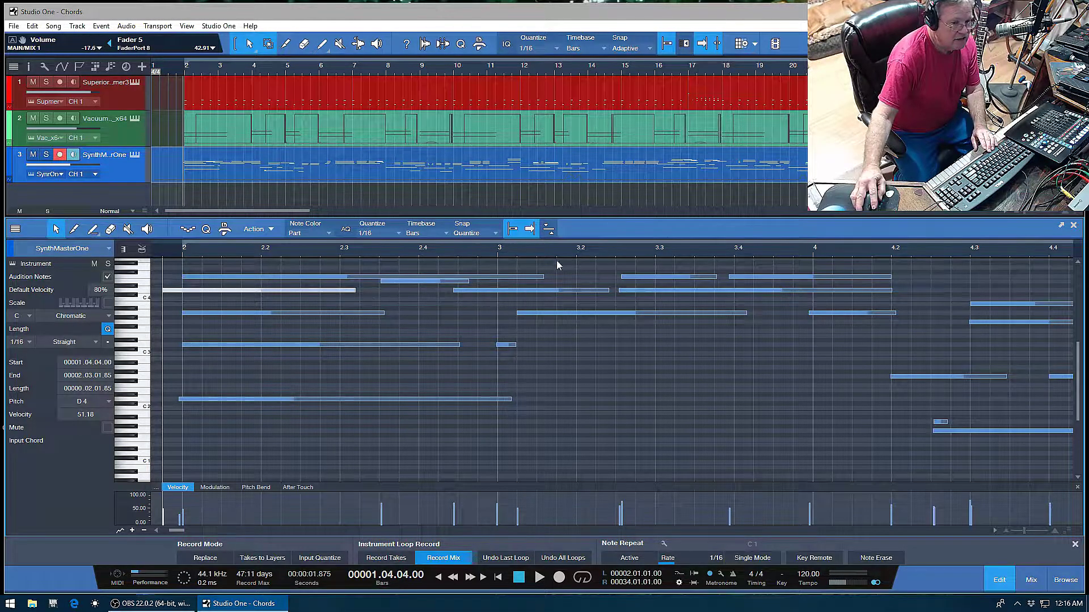
# Restore the D4 note's start to exactly bar 2.
pyautogui.moveTo(545, 251); pyautogui.dragTo(550, 227)
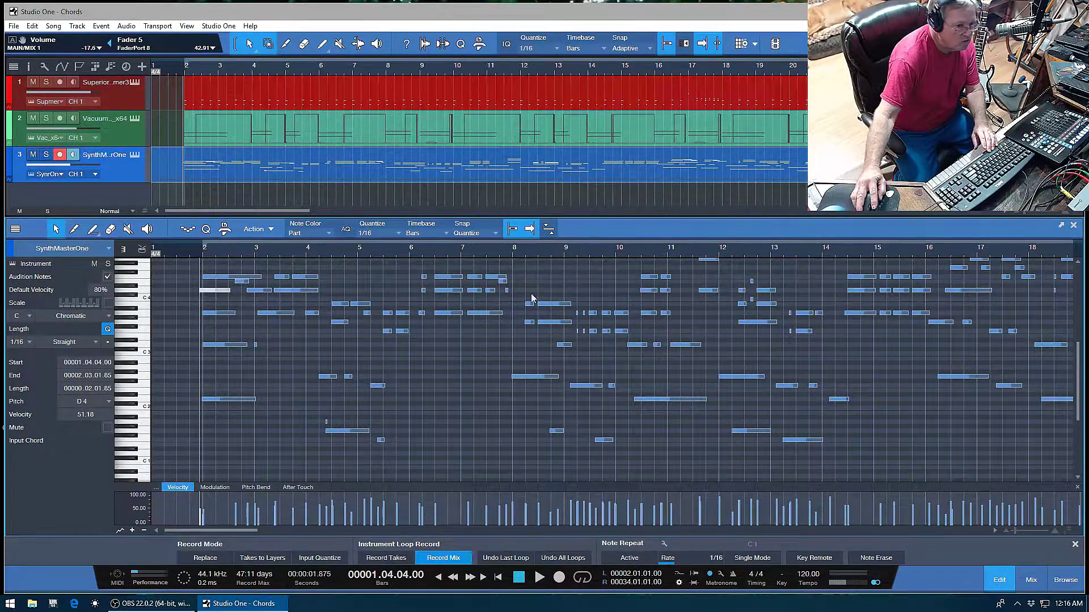
pyautogui.moveTo(545, 252); pyautogui.dragTo(544, 290)
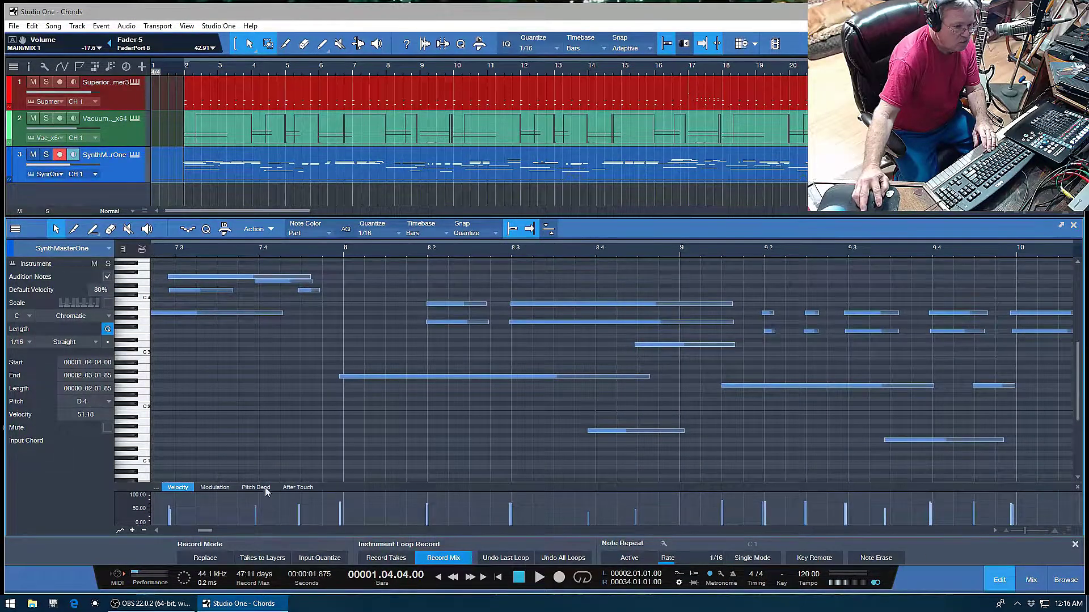
pyautogui.moveTo(202, 527); pyautogui.dragTo(163, 533)
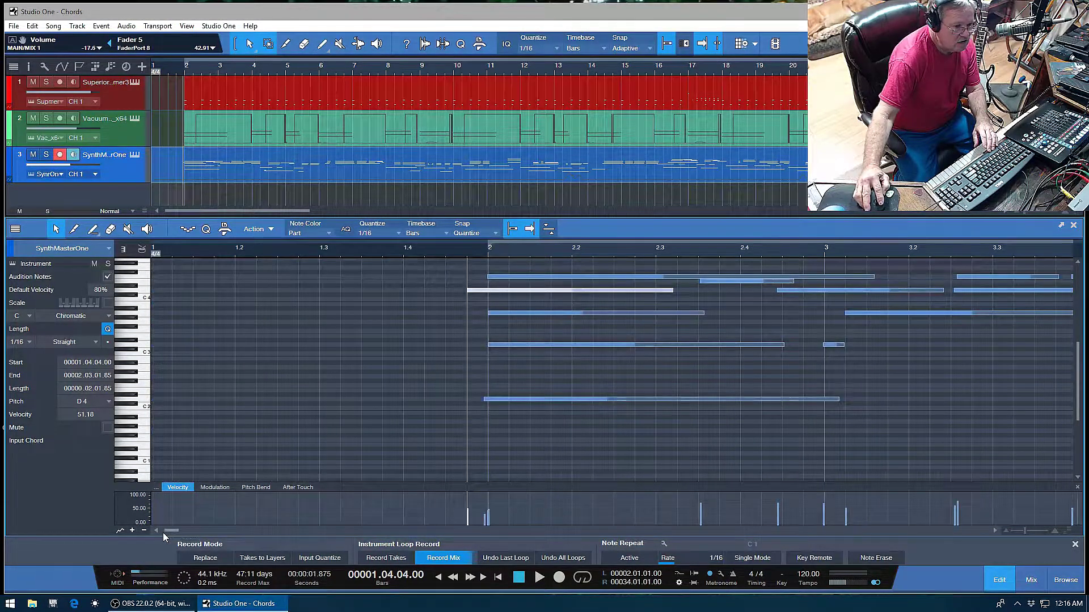
pyautogui.moveTo(471, 290); pyautogui.dragTo(491, 290)
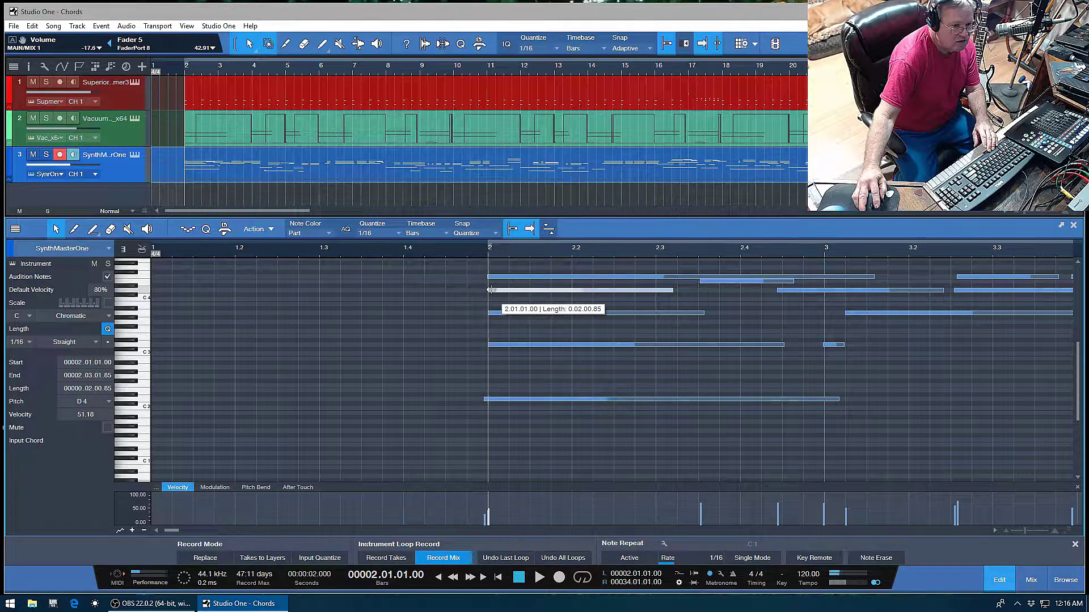
# Play the part back while selecting the A3 notes at bar 3 and bar 5.3.
pyautogui.press('space')
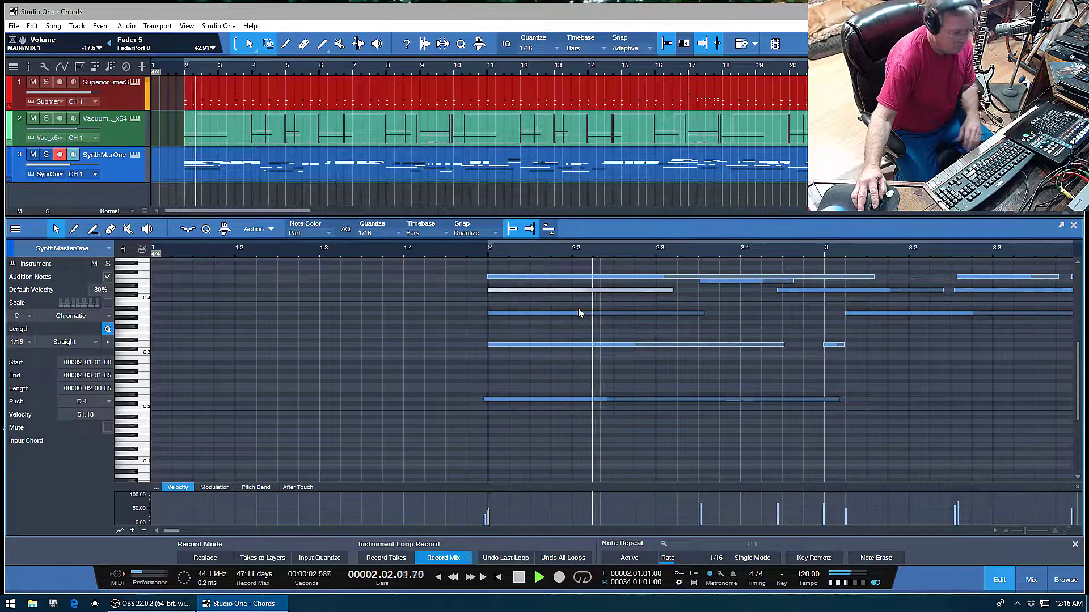
pyautogui.click(847, 315)
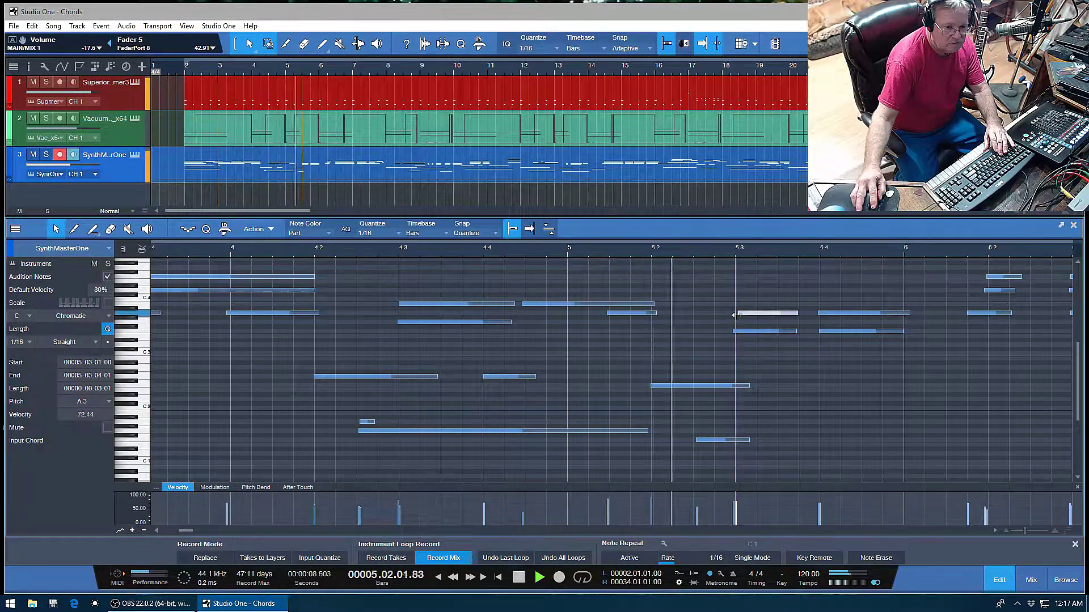
pyautogui.click(743, 315)
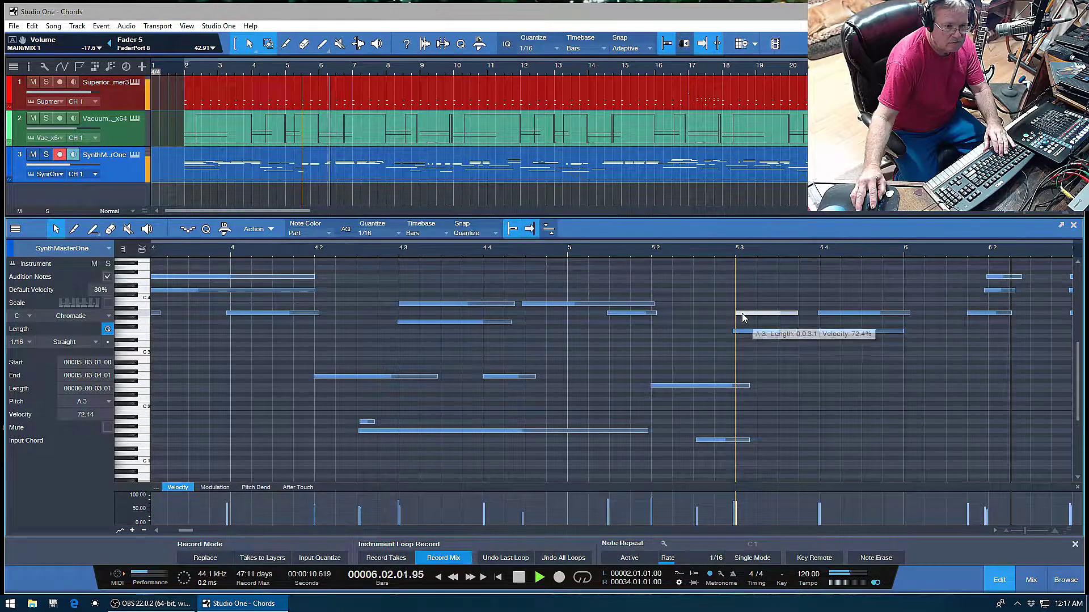